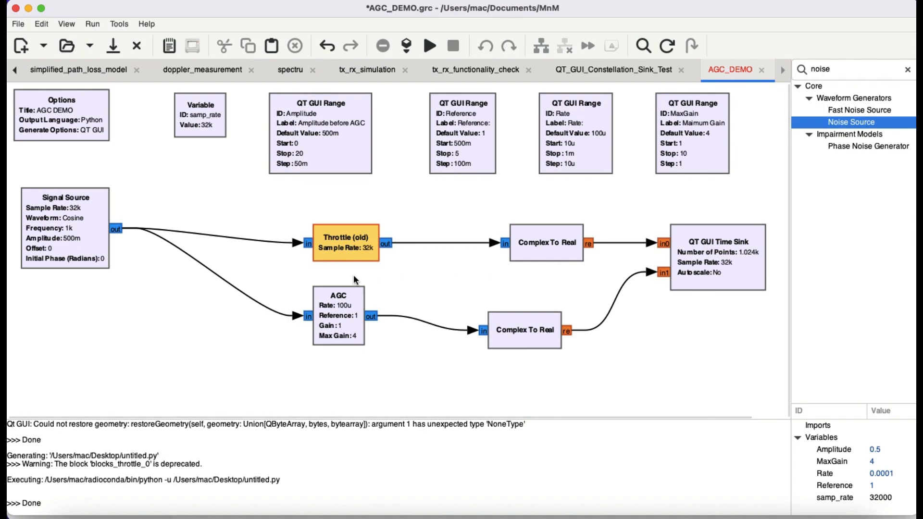
Examine the AGC block's parameters and the settings of the Rate range block
{"action": "double_click", "coordinate": [334, 316]}
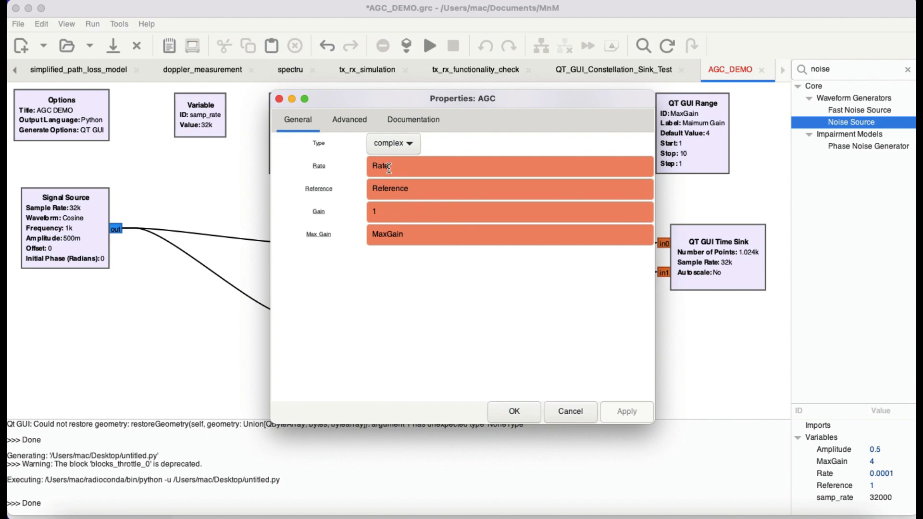
{"action": "left_click_drag", "start_coordinate": [403, 98], "coordinate": [441, 210]}
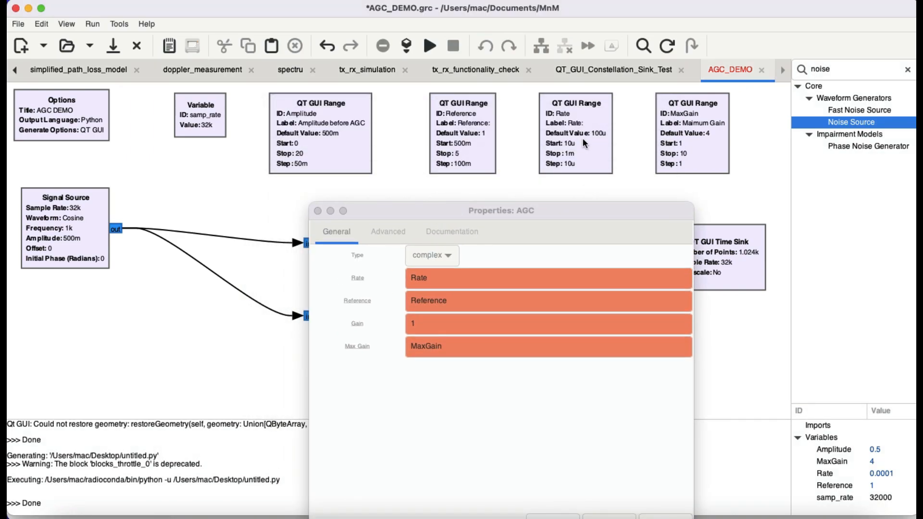
{"action": "left_click", "coordinate": [507, 215]}
{"action": "left_click_drag", "start_coordinate": [508, 216], "coordinate": [349, 189]}
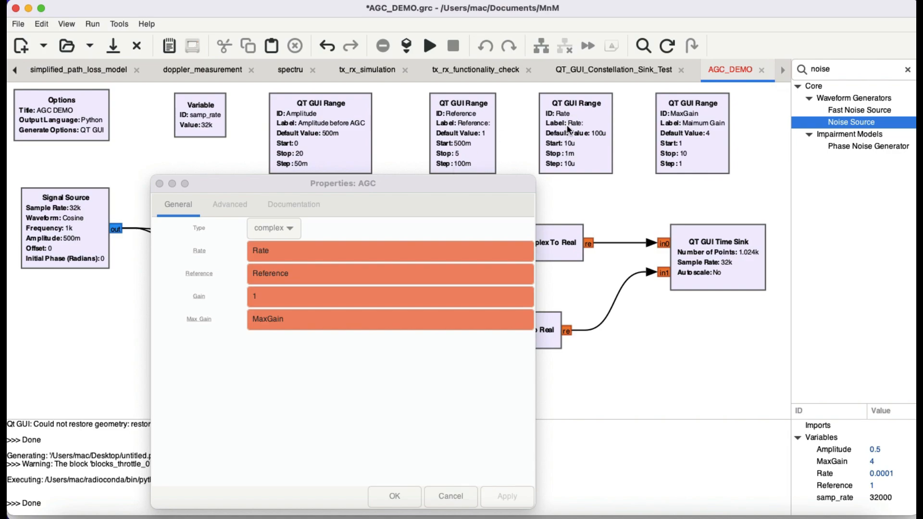
{"action": "left_click", "coordinate": [393, 496]}
{"action": "double_click", "coordinate": [559, 151]}
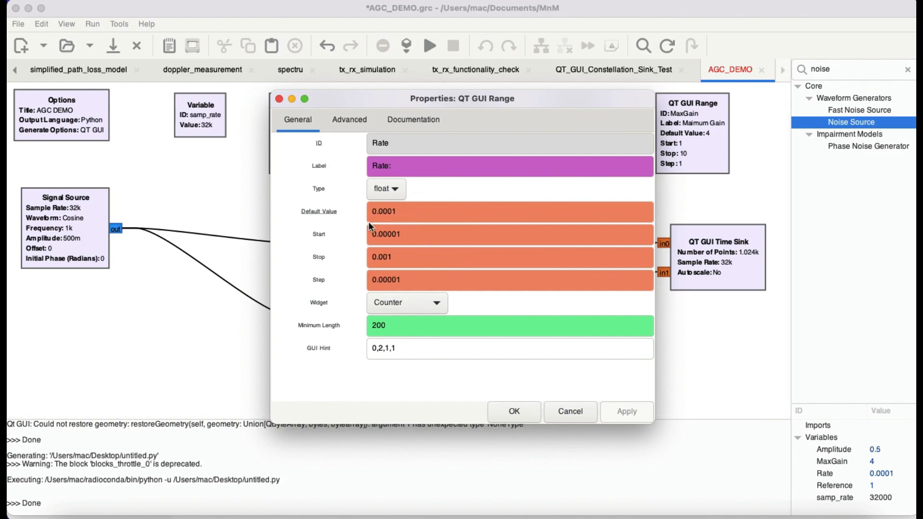
{"action": "left_click", "coordinate": [506, 411]}
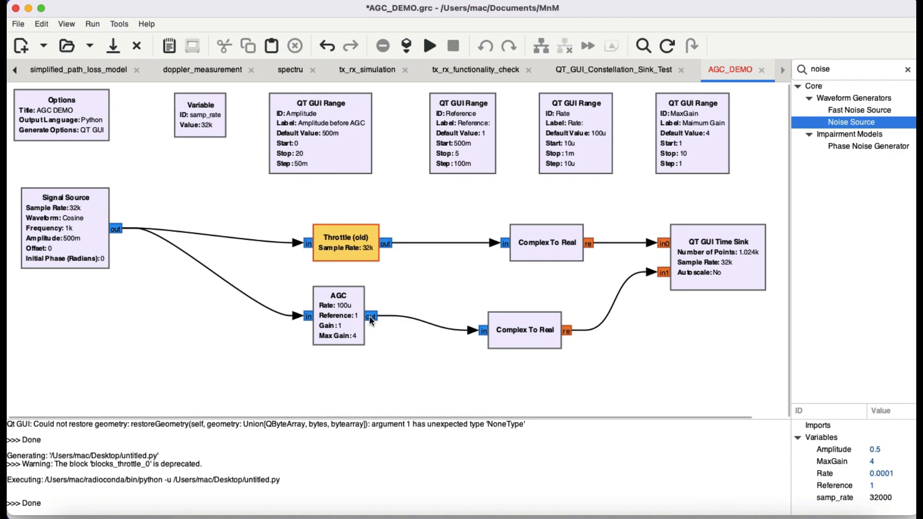
Review the AGC block's Reference, Gain and Max Gain parameters along with the Reference range block's settings
{"action": "double_click", "coordinate": [338, 310]}
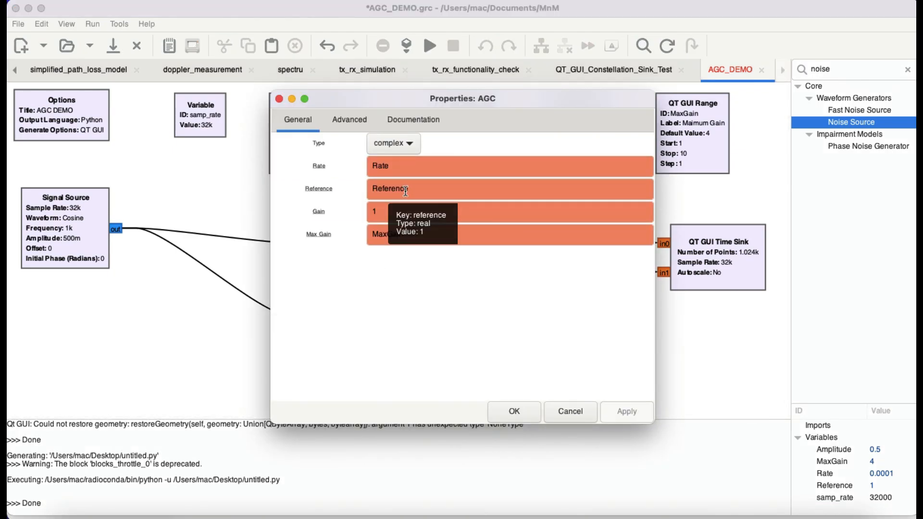
{"action": "left_click", "coordinate": [506, 412]}
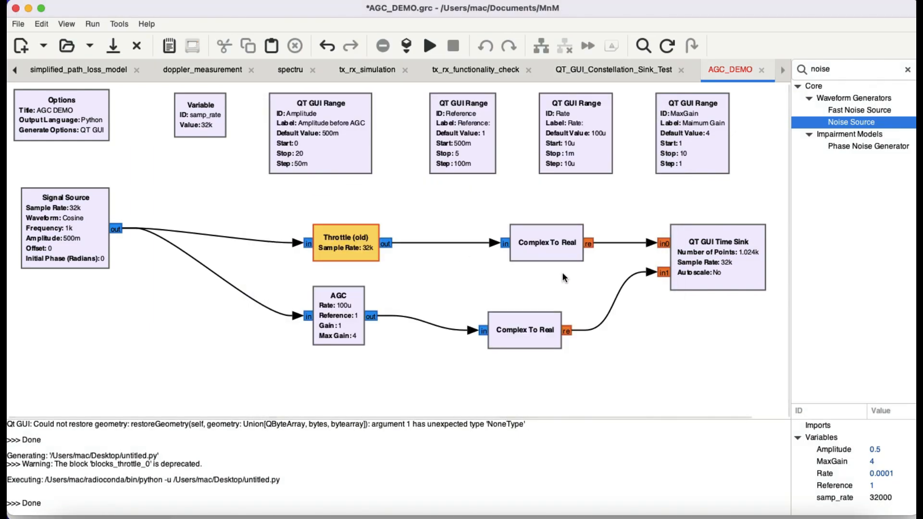
{"action": "double_click", "coordinate": [453, 131]}
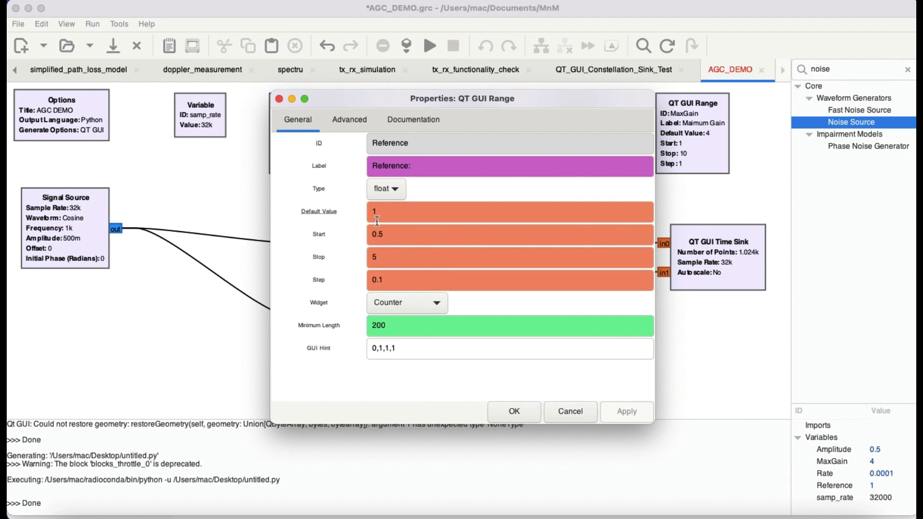
{"action": "left_click", "coordinate": [502, 410]}
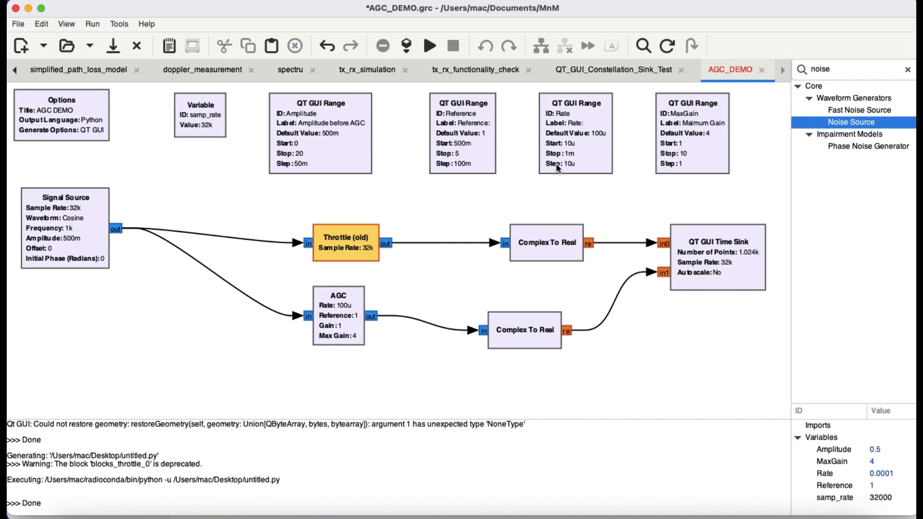
{"action": "double_click", "coordinate": [339, 298]}
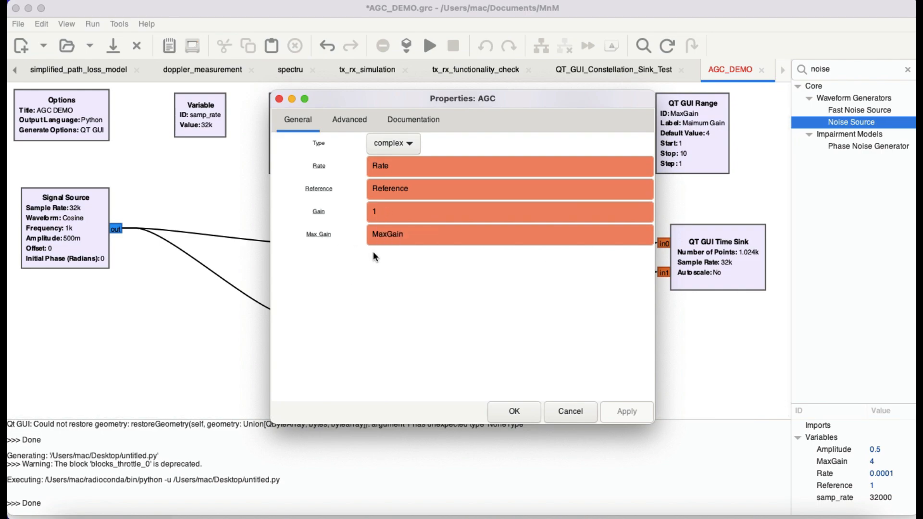
{"action": "left_click", "coordinate": [514, 412]}
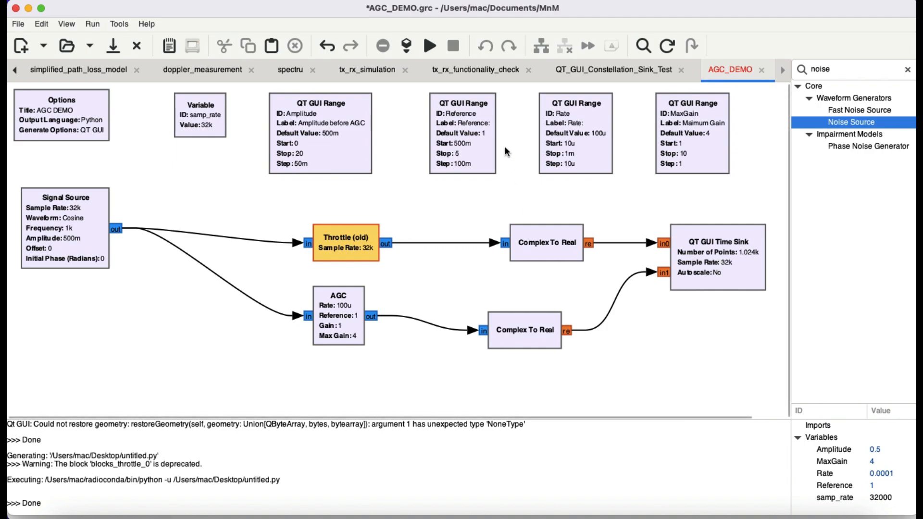
Run the AGC_DEMO flowgraph, and hide and restore the After AGC trace to view the input signal alone
{"action": "left_click", "coordinate": [432, 52]}
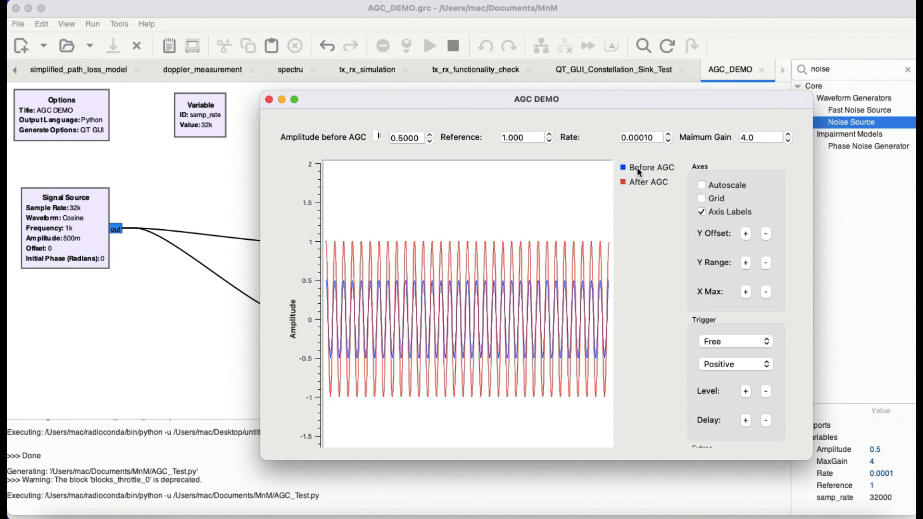
{"action": "left_click", "coordinate": [640, 183]}
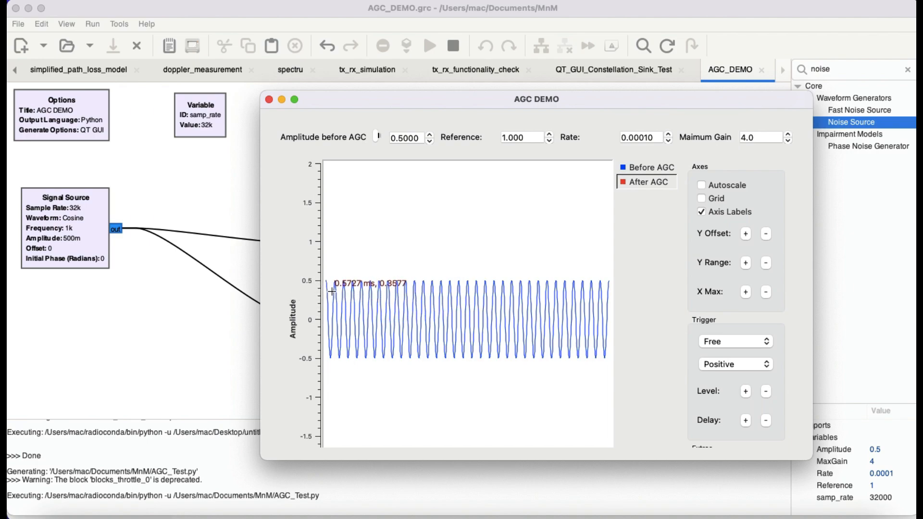
{"action": "left_click", "coordinate": [637, 181]}
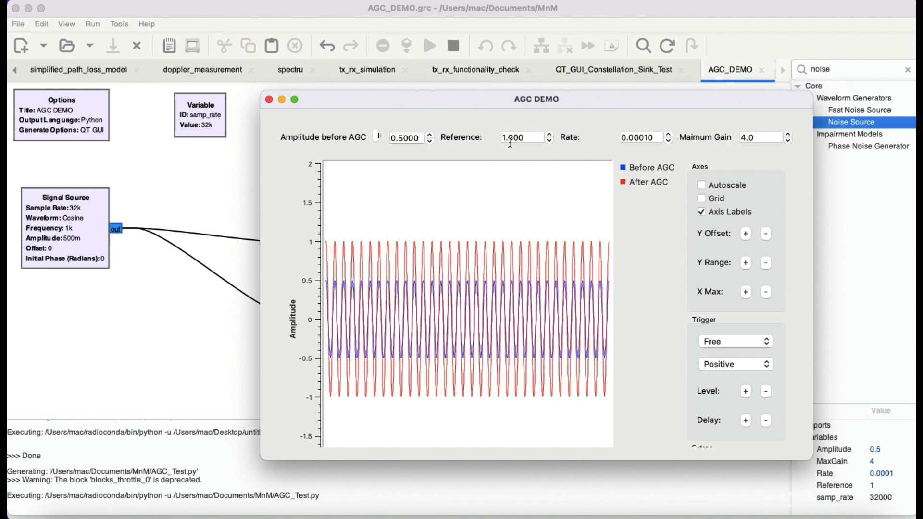
Raise the Amplitude before AGC to 1.8 in the running demo
{"action": "left_click", "coordinate": [430, 135]}
{"action": "left_click", "coordinate": [430, 135]}
{"action": "left_click", "coordinate": [429, 135]}
{"action": "left_click", "coordinate": [430, 134]}
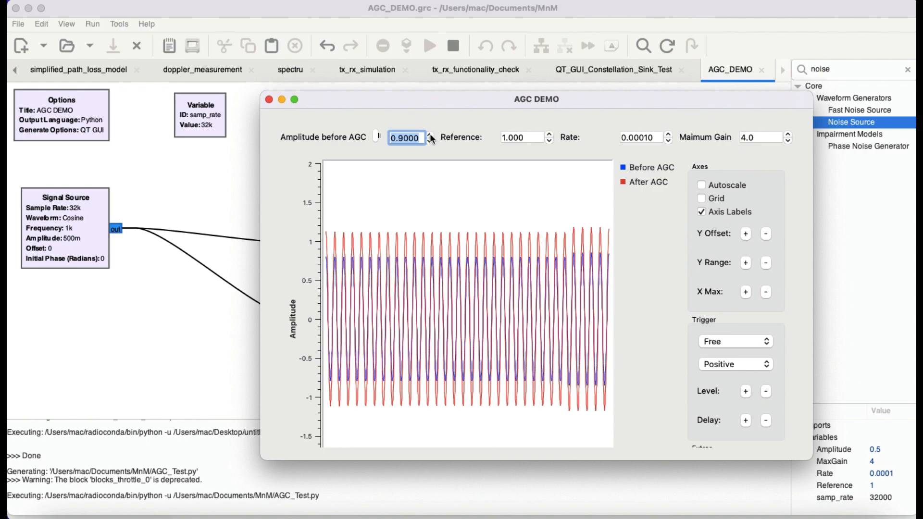
{"action": "left_click", "coordinate": [430, 135]}
{"action": "left_click", "coordinate": [430, 135]}
{"action": "left_click", "coordinate": [430, 134]}
{"action": "left_click", "coordinate": [430, 134]}
{"action": "left_click", "coordinate": [429, 134]}
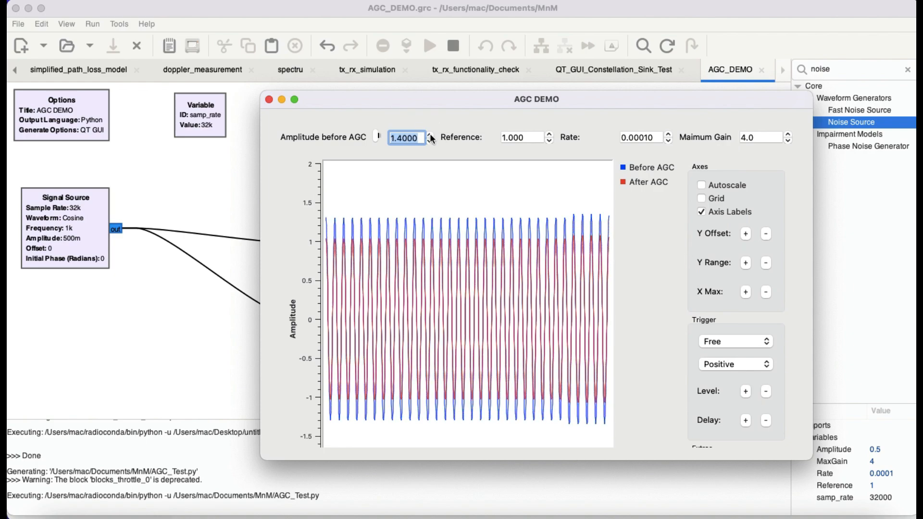
{"action": "left_click", "coordinate": [430, 135]}
{"action": "left_click", "coordinate": [430, 135]}
{"action": "left_click", "coordinate": [430, 135]}
{"action": "left_click", "coordinate": [430, 135]}
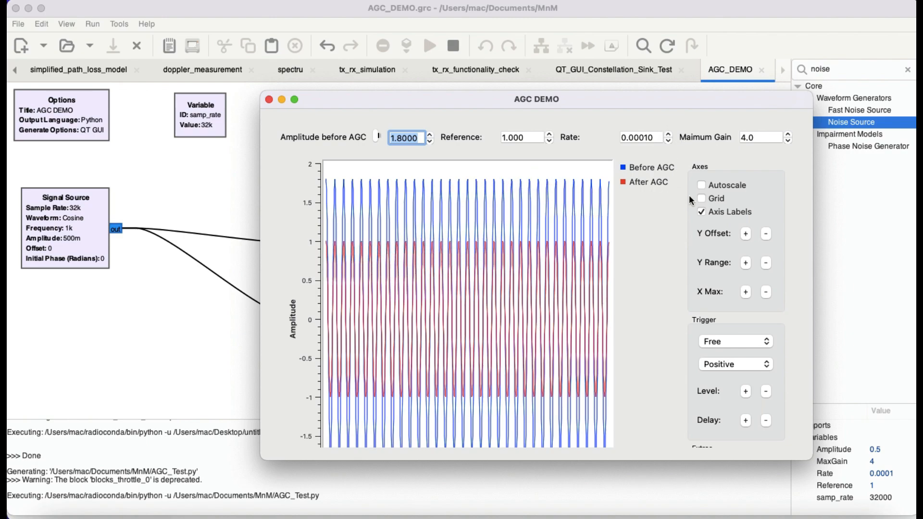
Raise the AGC Rate to 0.001
{"action": "left_click", "coordinate": [668, 134]}
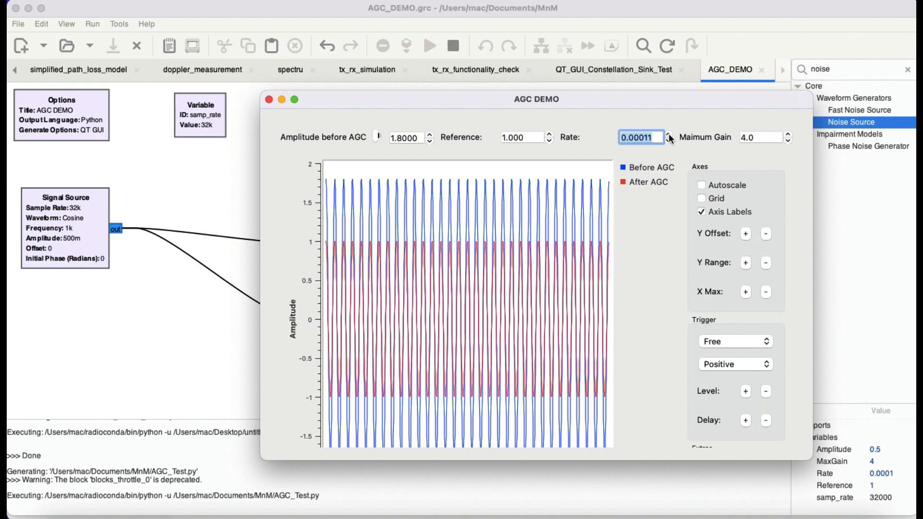
{"action": "left_click", "coordinate": [668, 134]}
{"action": "left_click_drag", "start_coordinate": [668, 135], "coordinate": [669, 135]}
Increase the Amplitude before AGC to 3.45
{"action": "left_click", "coordinate": [430, 135]}
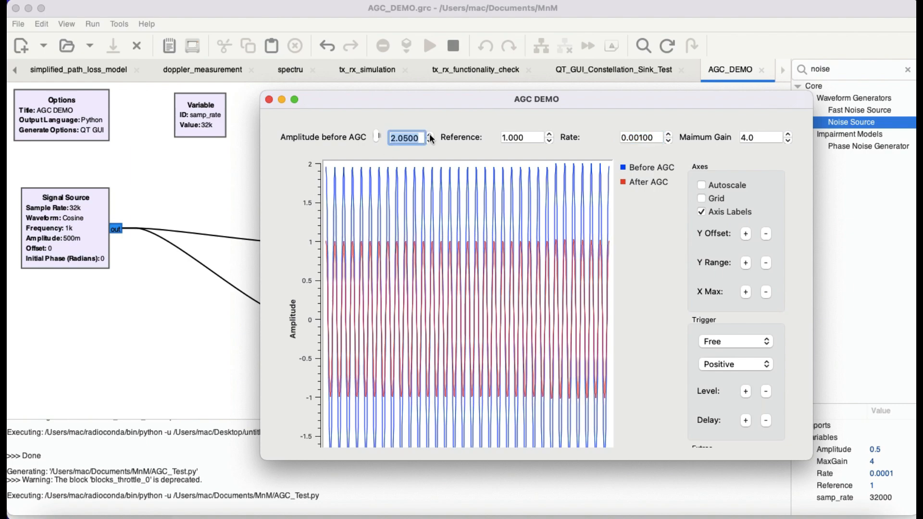
{"action": "scroll", "coordinate": [433, 227], "scroll_direction": "up", "scroll_amount": 1}
{"action": "scroll", "coordinate": [433, 226], "scroll_direction": "up", "scroll_amount": 5}
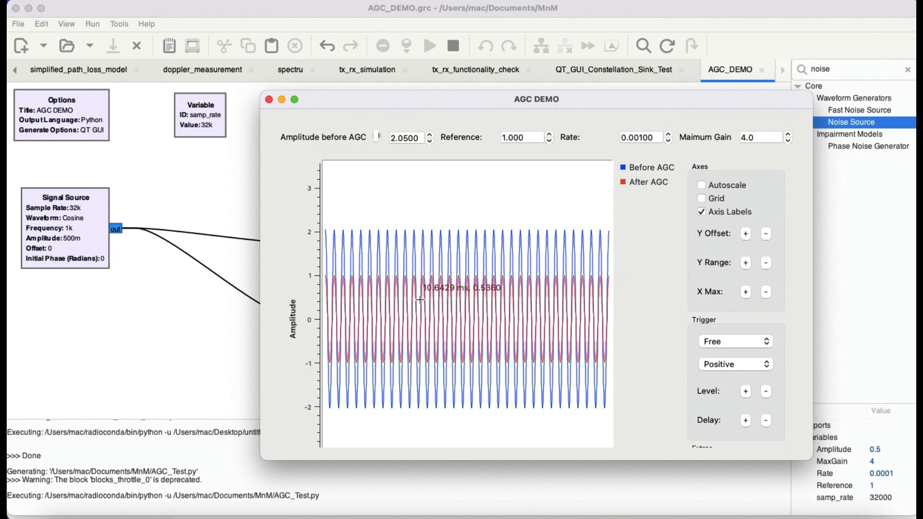
{"action": "left_click", "coordinate": [430, 134]}
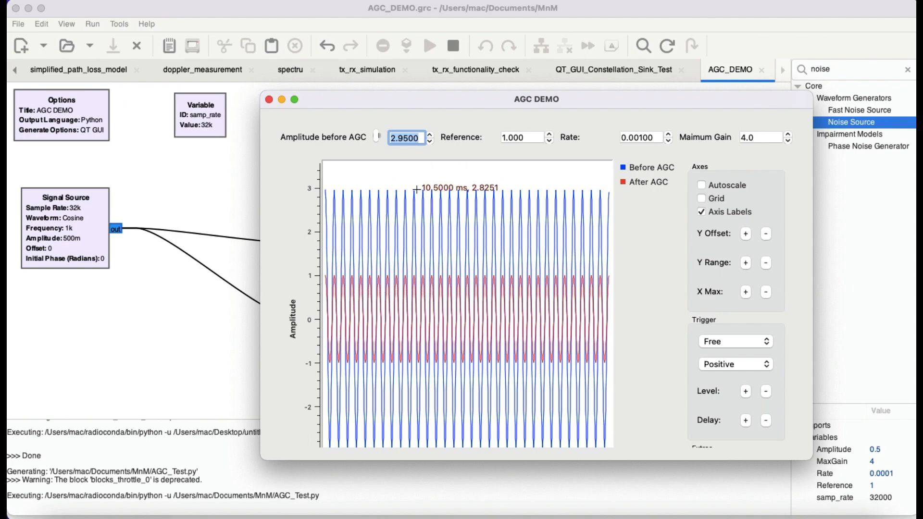
{"action": "left_click", "coordinate": [430, 135]}
{"action": "left_click", "coordinate": [430, 135]}
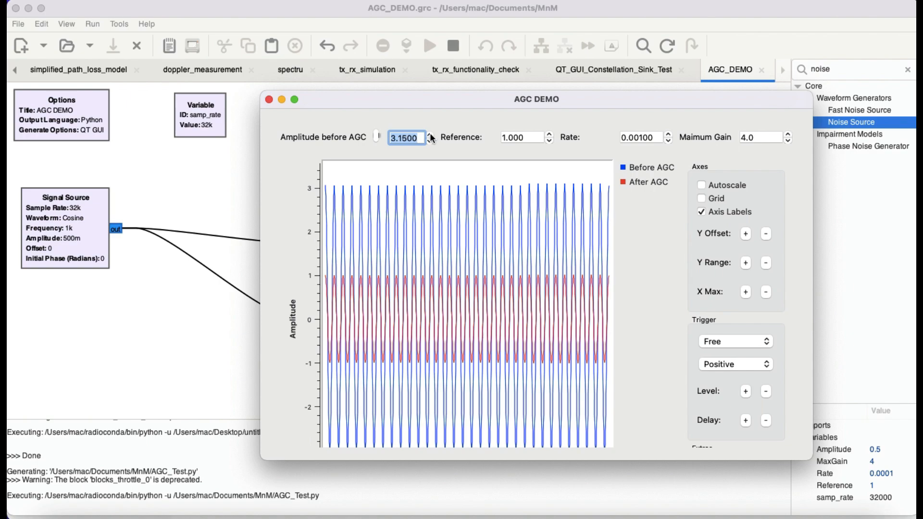
{"action": "left_click", "coordinate": [430, 135]}
{"action": "left_click", "coordinate": [430, 135]}
{"action": "left_click", "coordinate": [430, 135]}
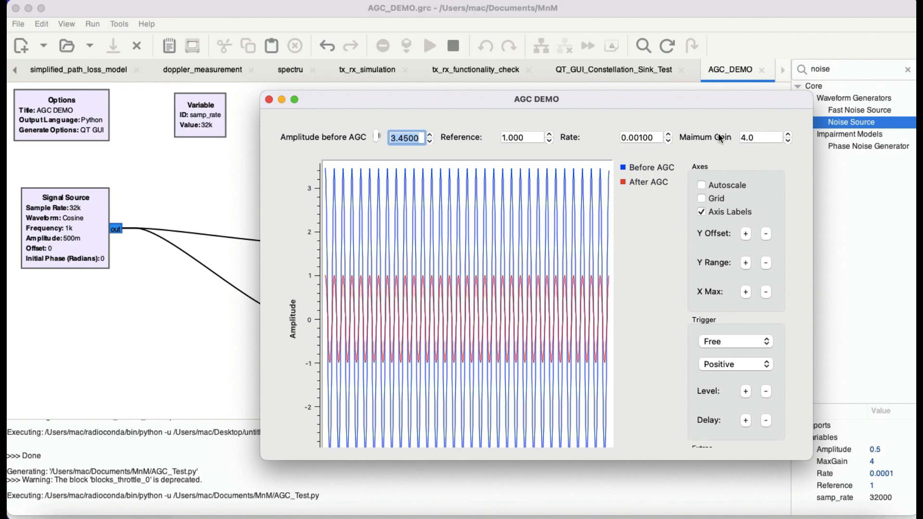
Lower the AGC Rate to 0.0001
{"action": "left_click", "coordinate": [668, 141]}
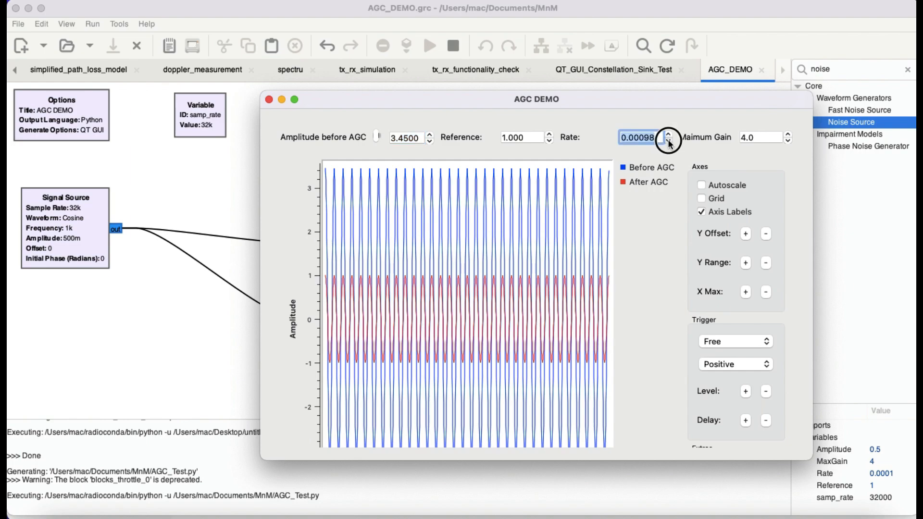
{"action": "left_click", "coordinate": [669, 141]}
{"action": "left_click", "coordinate": [668, 141]}
{"action": "left_click", "coordinate": [669, 142]}
{"action": "left_click_drag", "start_coordinate": [669, 141], "coordinate": [669, 141]}
Set the AGC Reference level to 5
{"action": "scroll", "coordinate": [494, 279], "scroll_direction": "up", "scroll_amount": 5}
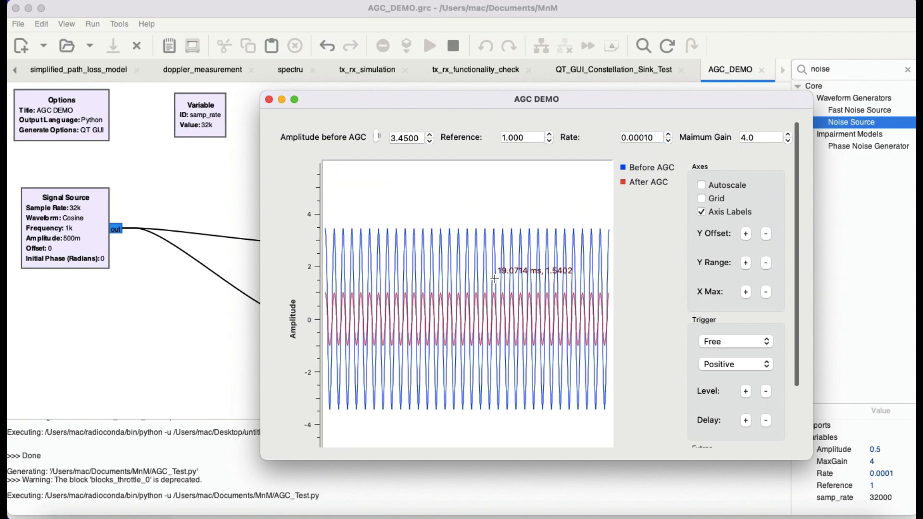
{"action": "scroll", "coordinate": [495, 279], "scroll_direction": "up", "scroll_amount": 1}
{"action": "left_click", "coordinate": [550, 135]}
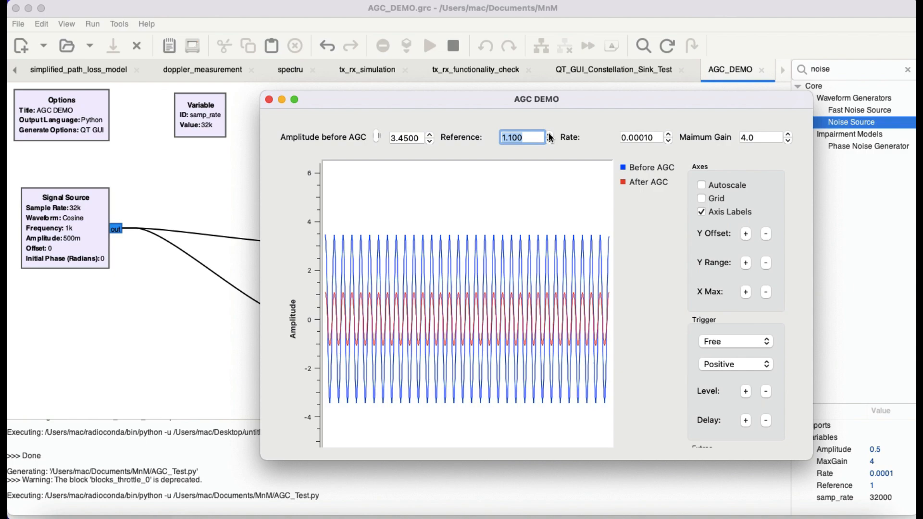
{"action": "type", "text": "5"}
{"action": "key", "text": "Return"}
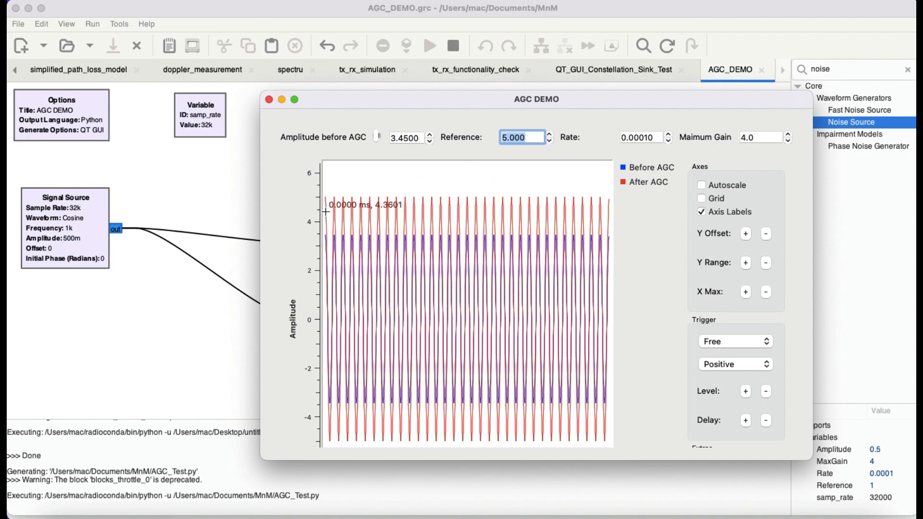
Increase the Amplitude before AGC to 9.2, above the reference level
{"action": "left_click", "coordinate": [429, 134]}
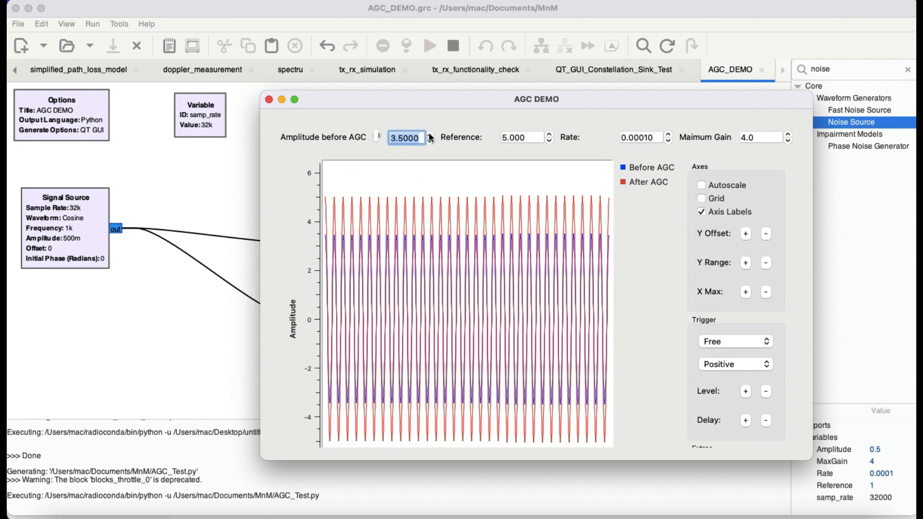
{"action": "left_click_drag", "start_coordinate": [429, 135], "coordinate": [429, 135]}
{"action": "scroll", "coordinate": [418, 205], "scroll_direction": "up", "scroll_amount": 4}
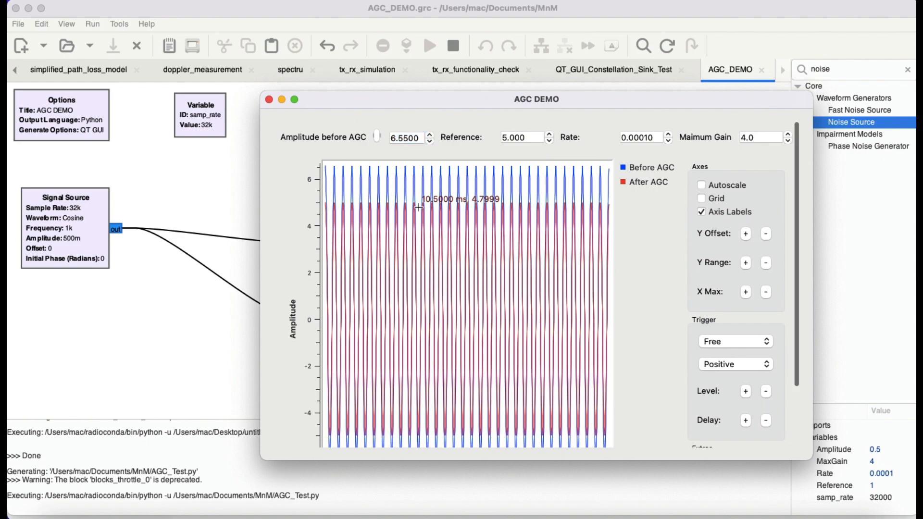
{"action": "left_click", "coordinate": [430, 135]}
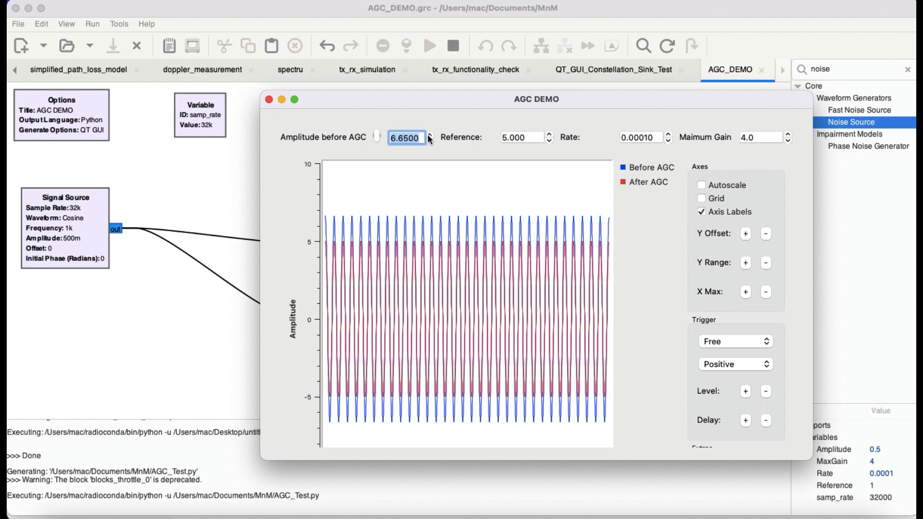
{"action": "left_click_drag", "start_coordinate": [429, 136], "coordinate": [428, 136]}
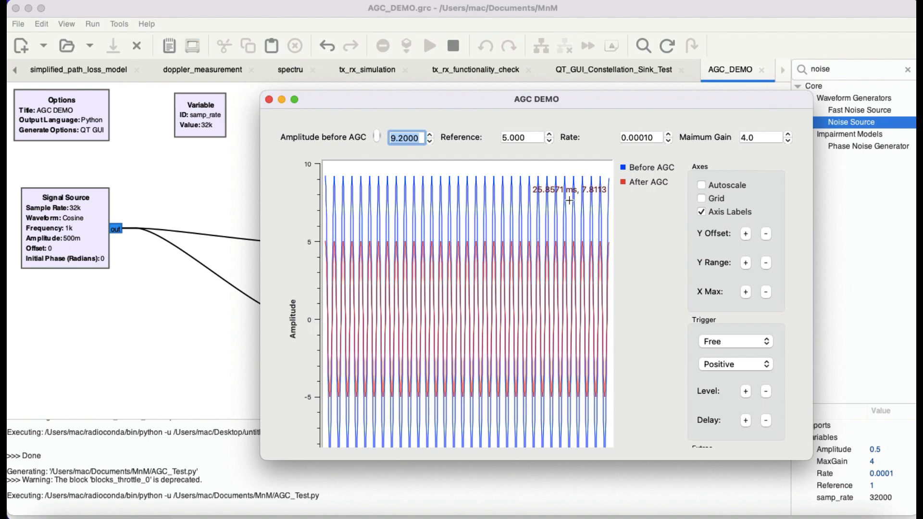
Set the Rate to 0.001 and lower the Amplitude before AGC to 2.2
{"action": "left_click", "coordinate": [668, 135]}
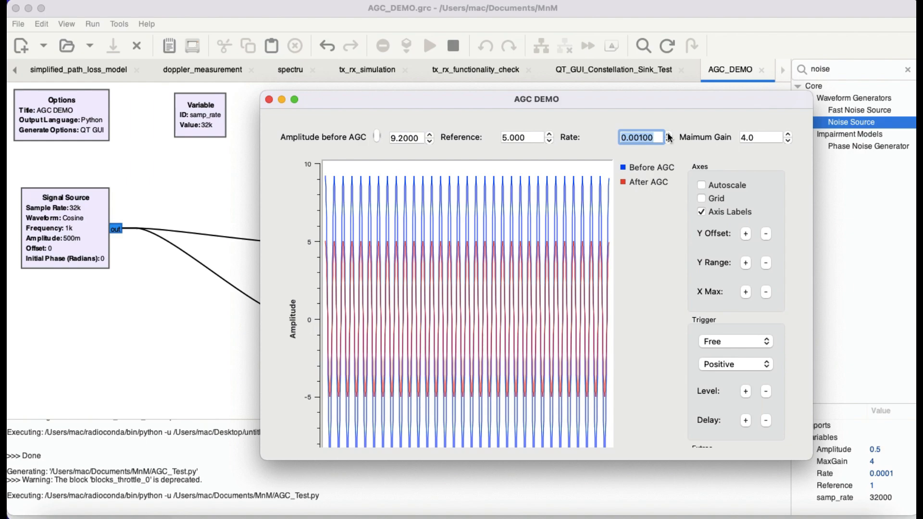
{"action": "left_click", "coordinate": [430, 141]}
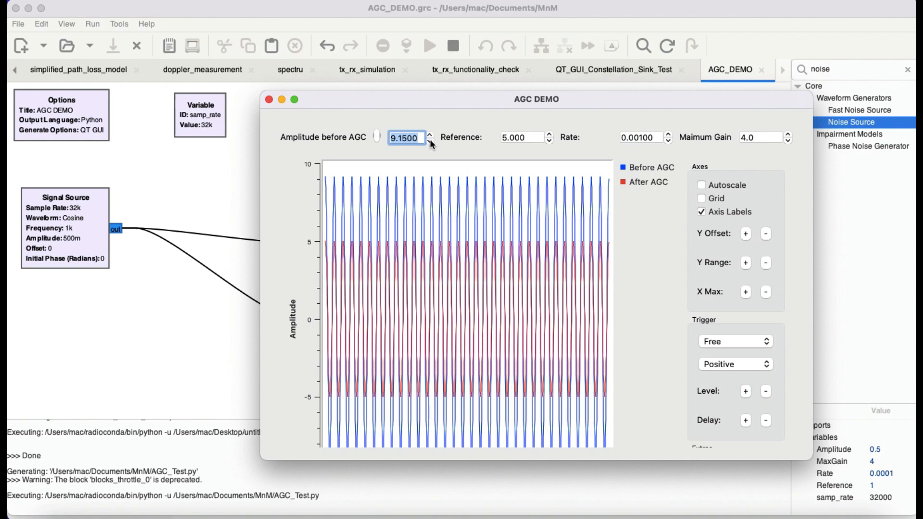
{"action": "left_click_drag", "start_coordinate": [430, 139], "coordinate": [430, 139]}
{"action": "left_click_drag", "start_coordinate": [430, 139], "coordinate": [429, 139]}
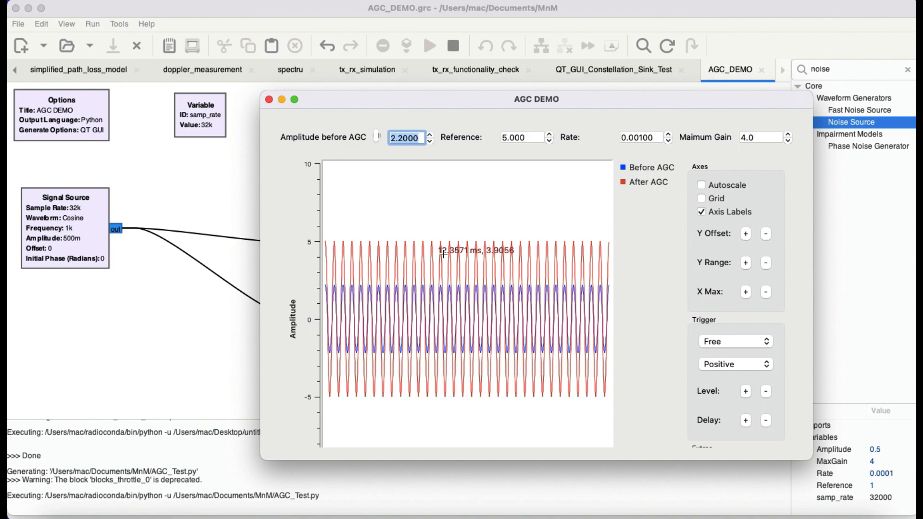
Raise the AGC's maximum gain to 10
{"action": "left_click", "coordinate": [789, 135]}
{"action": "left_click", "coordinate": [789, 135]}
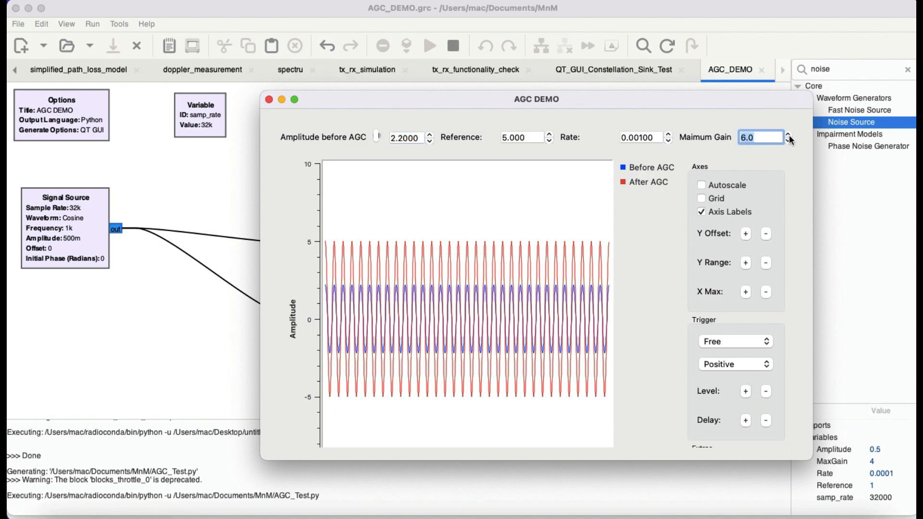
{"action": "left_click", "coordinate": [789, 135]}
{"action": "left_click", "coordinate": [789, 135]}
{"action": "left_click", "coordinate": [789, 135]}
{"action": "left_click", "coordinate": [789, 135]}
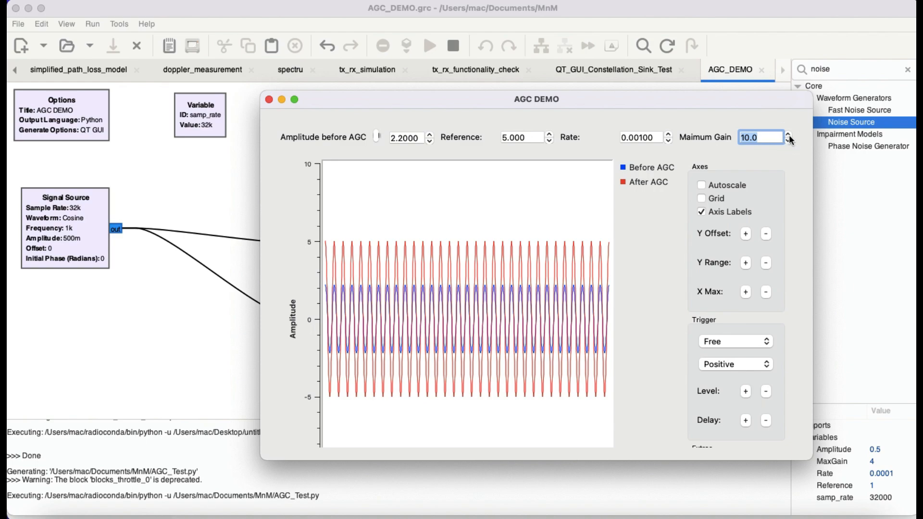